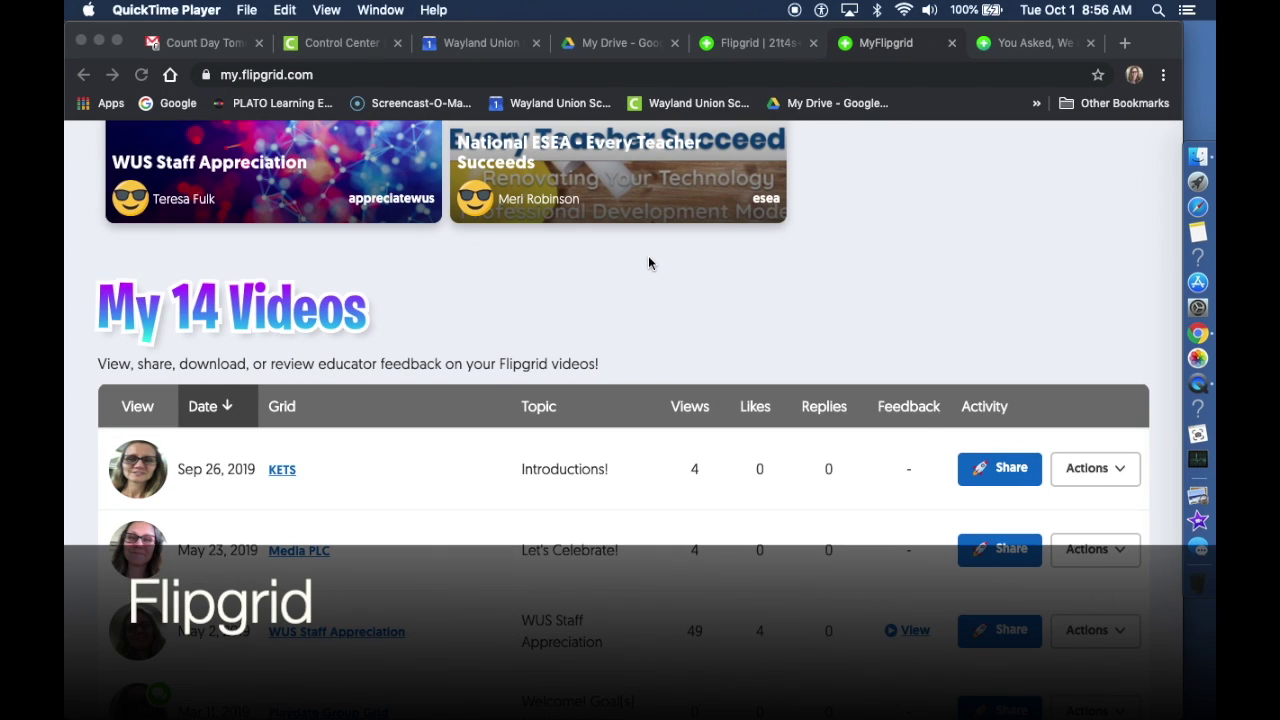
Step: Find a video in the Flipgrid list, open its private share link and download its QR code
scroll(648, 263, "down", 3)
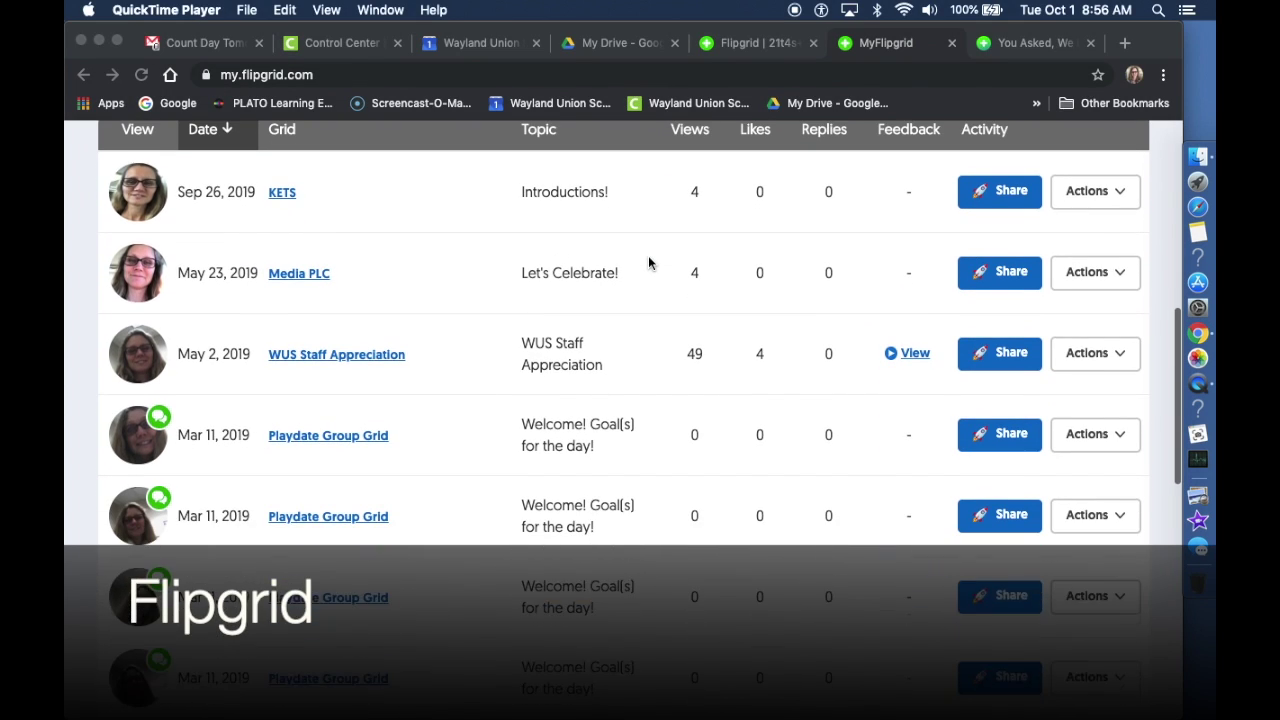
scroll(648, 263, "down", 2)
scroll(648, 263, "down", 2)
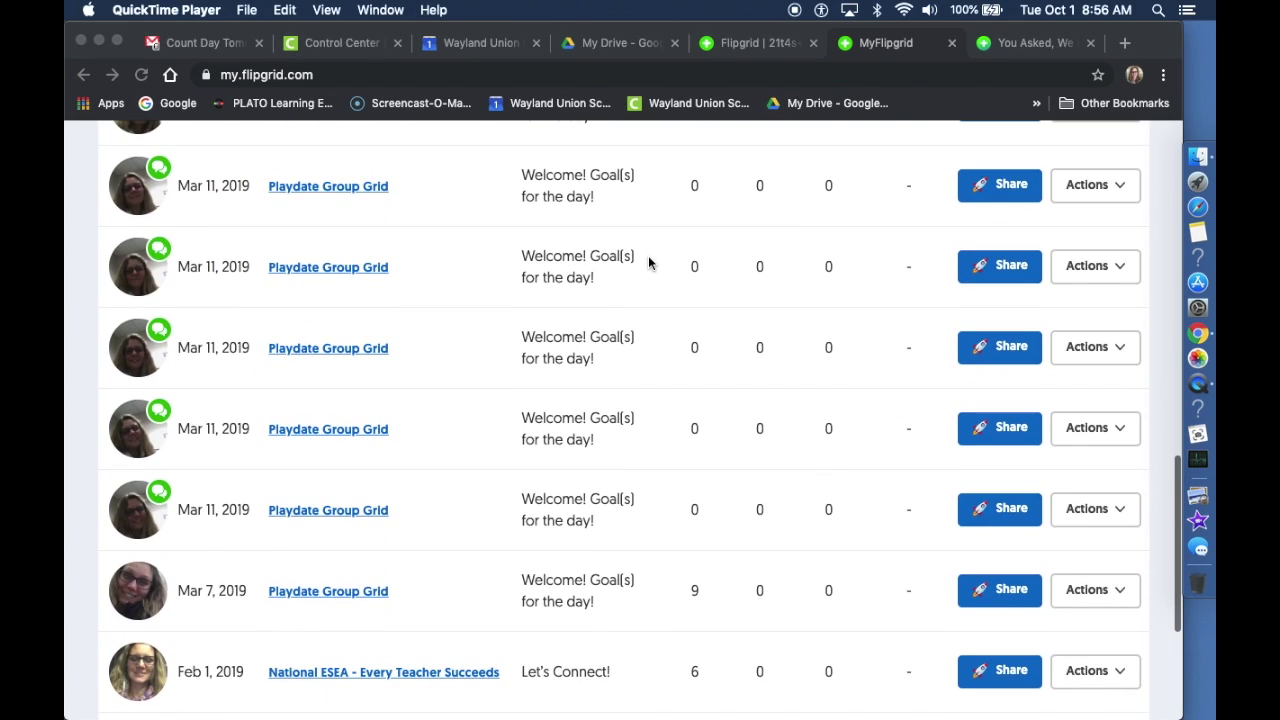
scroll(648, 263, "down", 2)
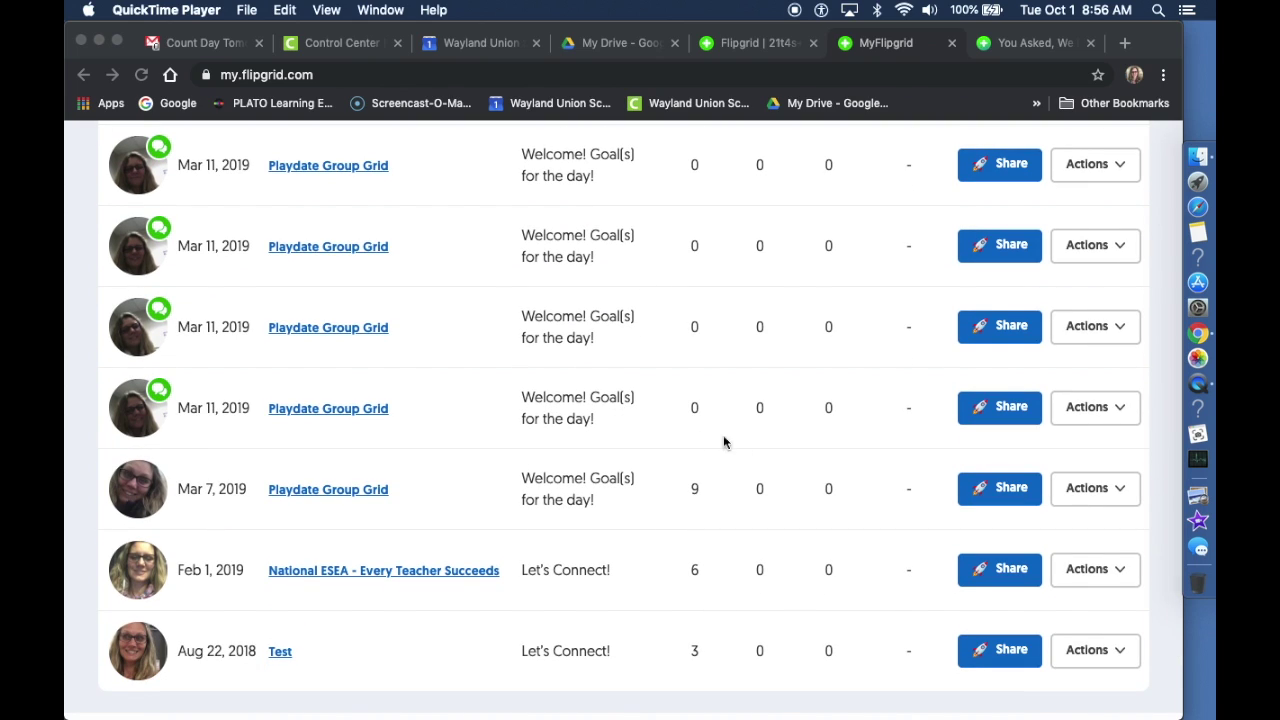
key("super+Tab")
left_click(1007, 419)
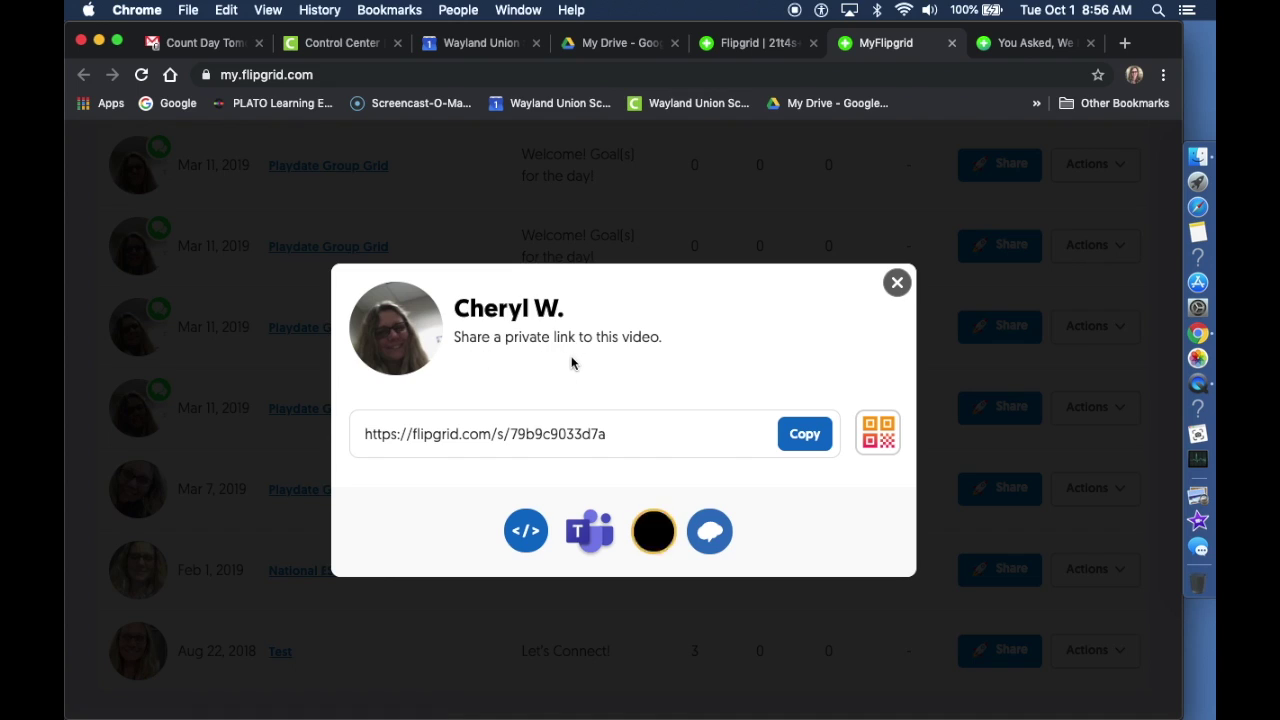
left_click(877, 449)
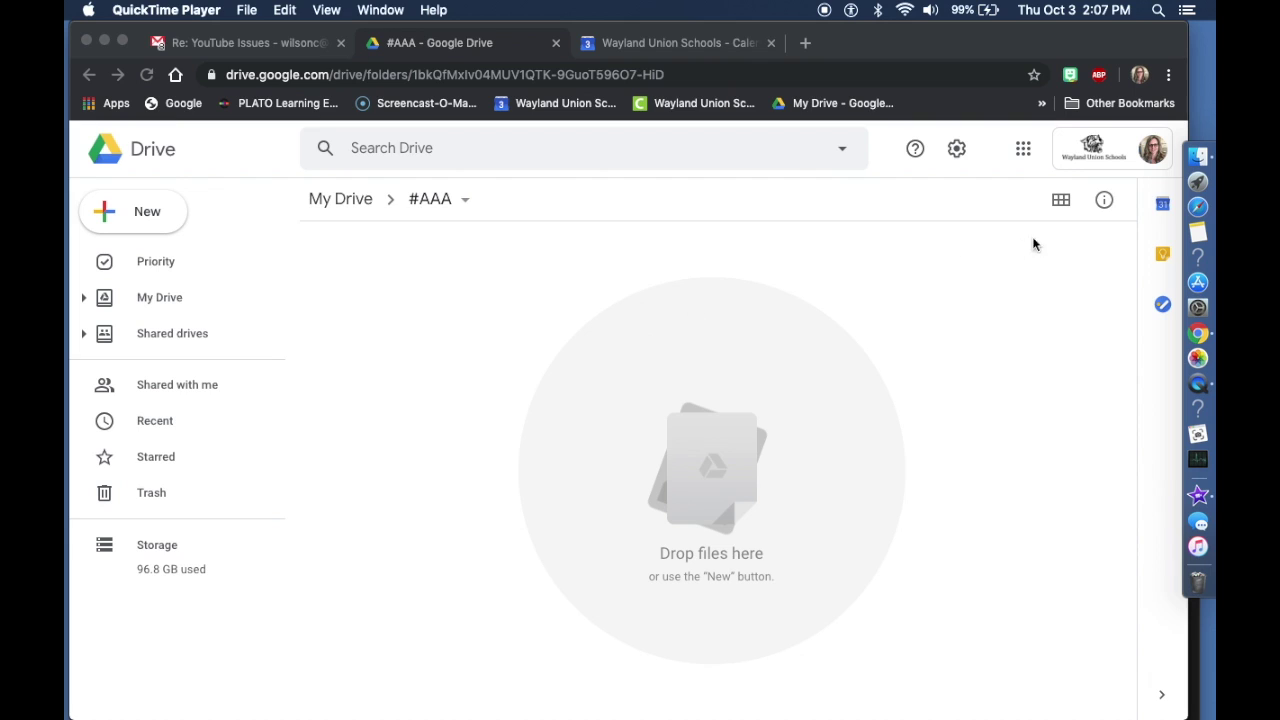
Step: Drag Intro QR code.mov from Finder's Downloads into the Drive #AAA folder
left_click(1199, 160)
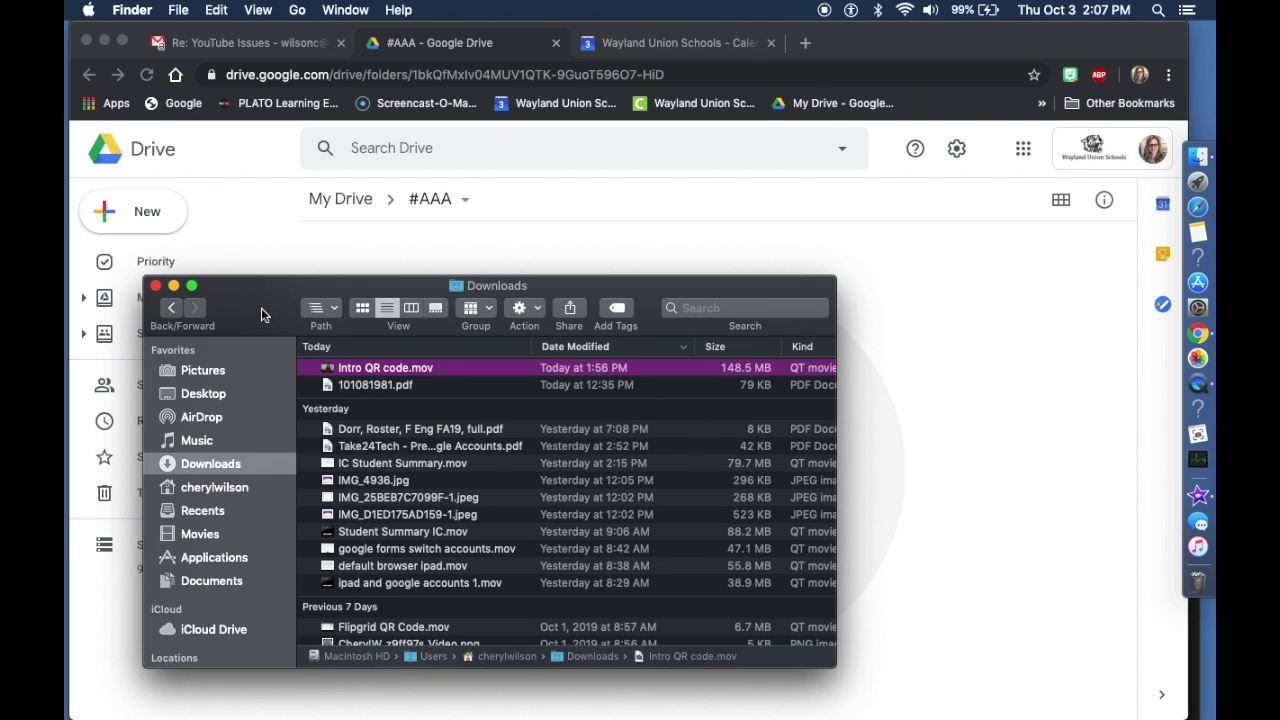
left_click_drag(263, 309, 760, 402)
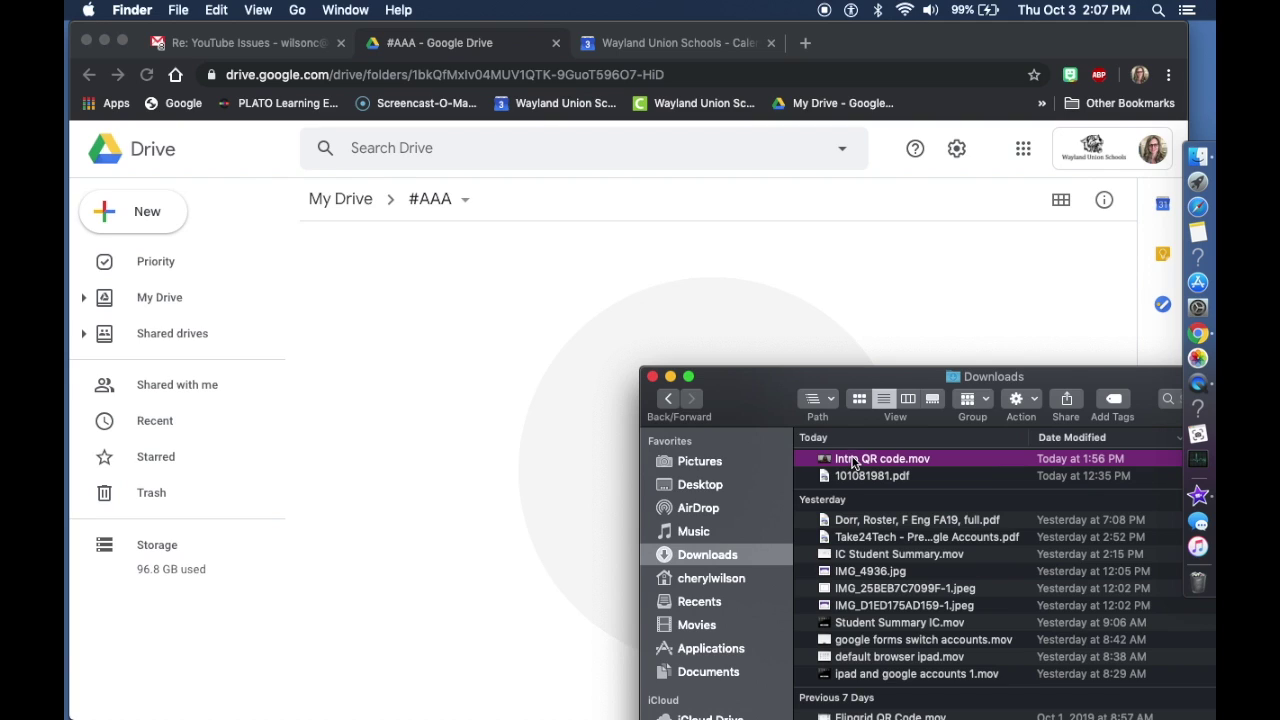
left_click_drag(852, 462, 386, 287)
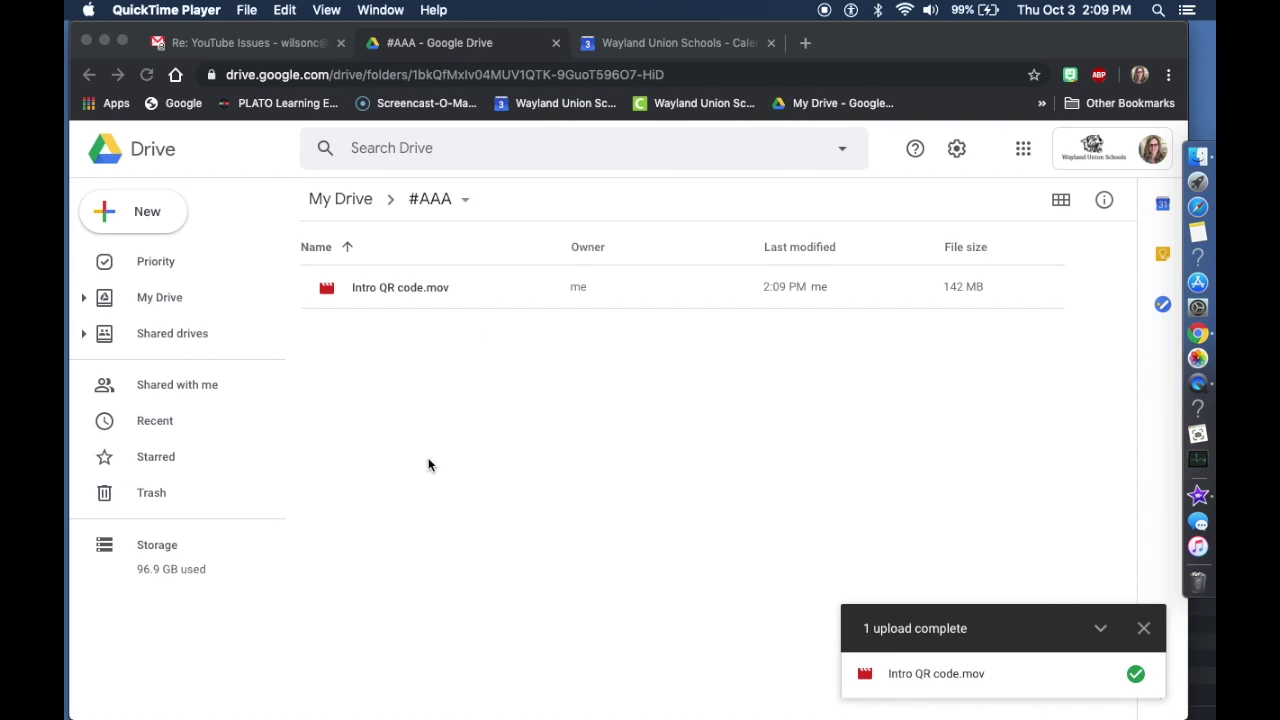
Step: Set Intro QR code.mov's link sharing to 'On - Anyone with the link' and open a blank tab
right_click(422, 292)
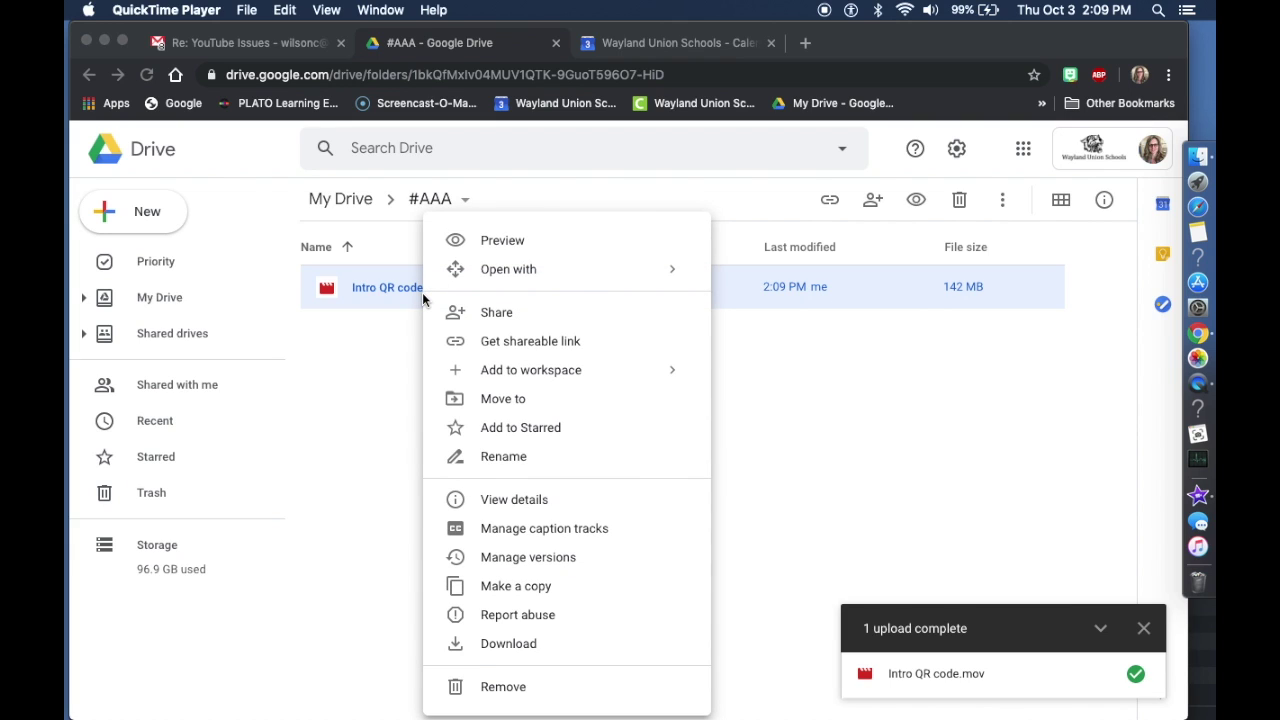
left_click(494, 314)
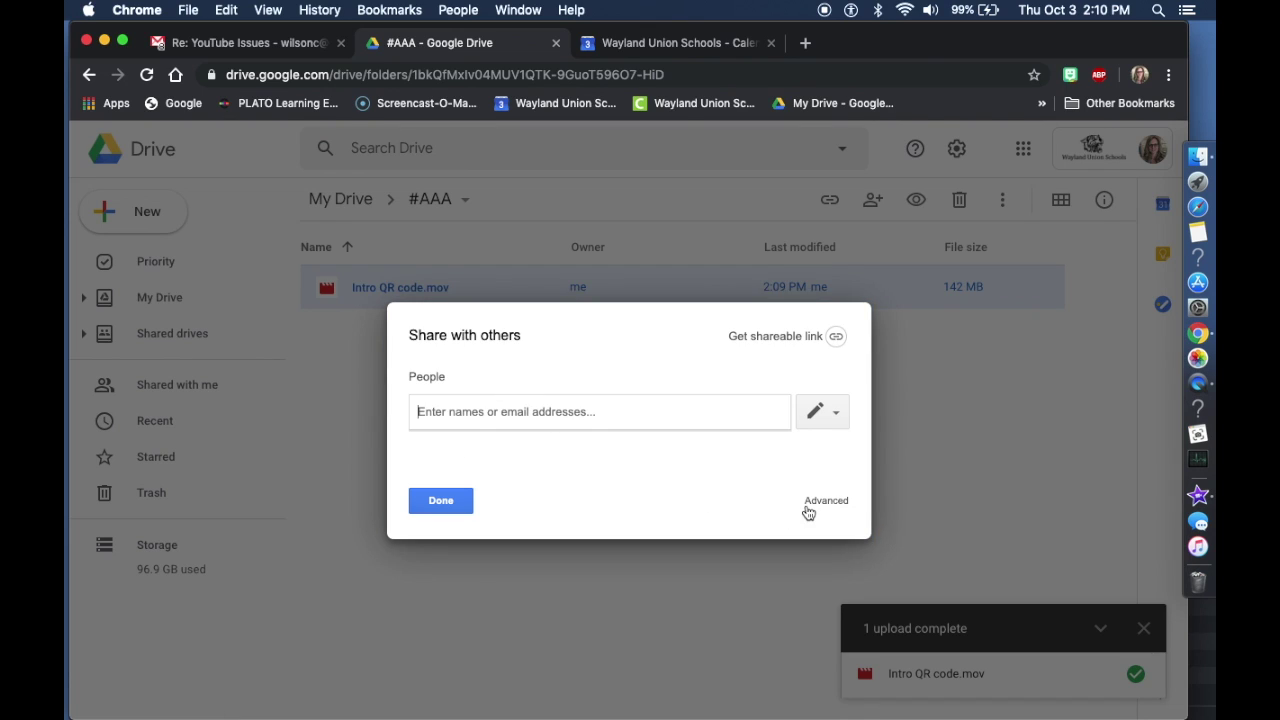
left_click(828, 501)
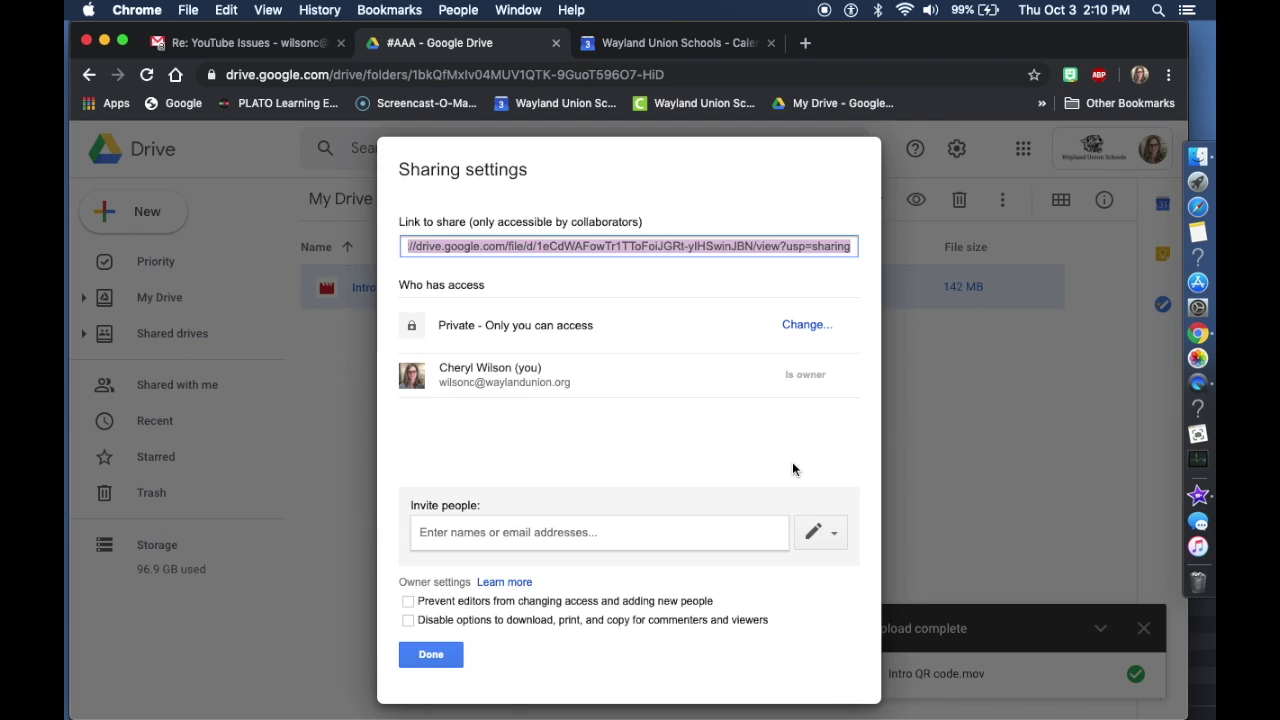
left_click(795, 330)
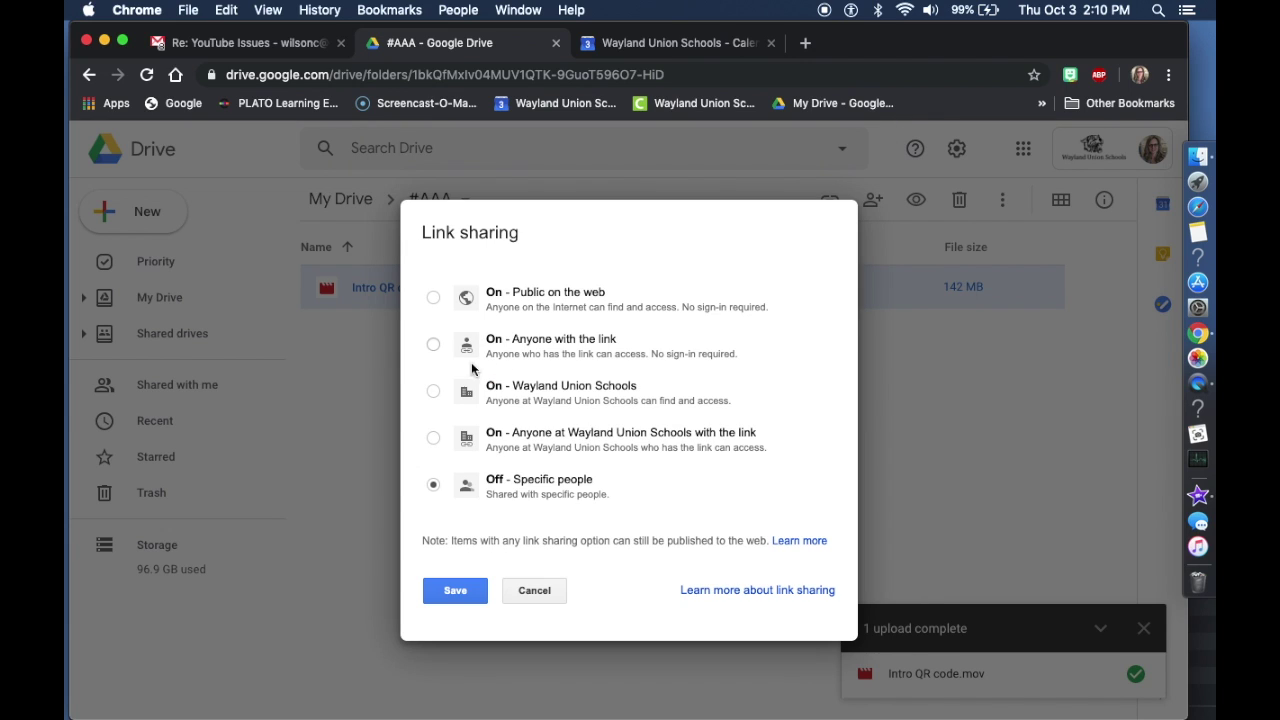
left_click(433, 344)
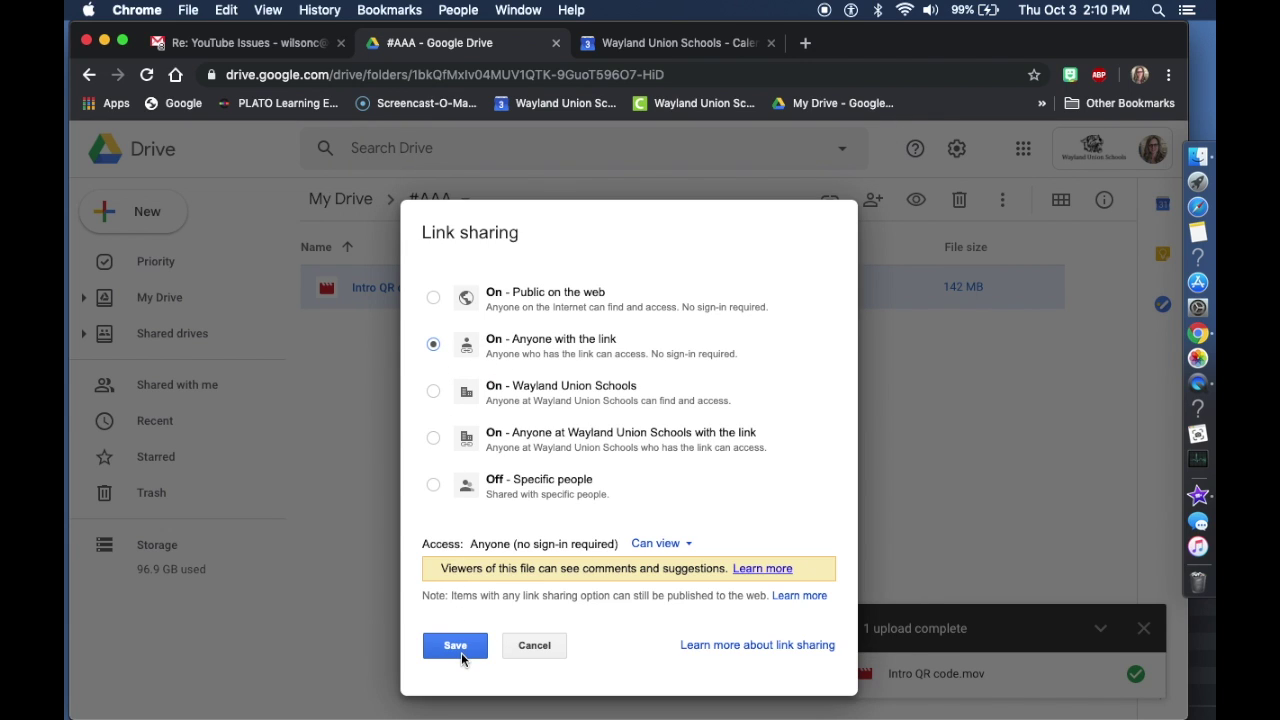
left_click(456, 646)
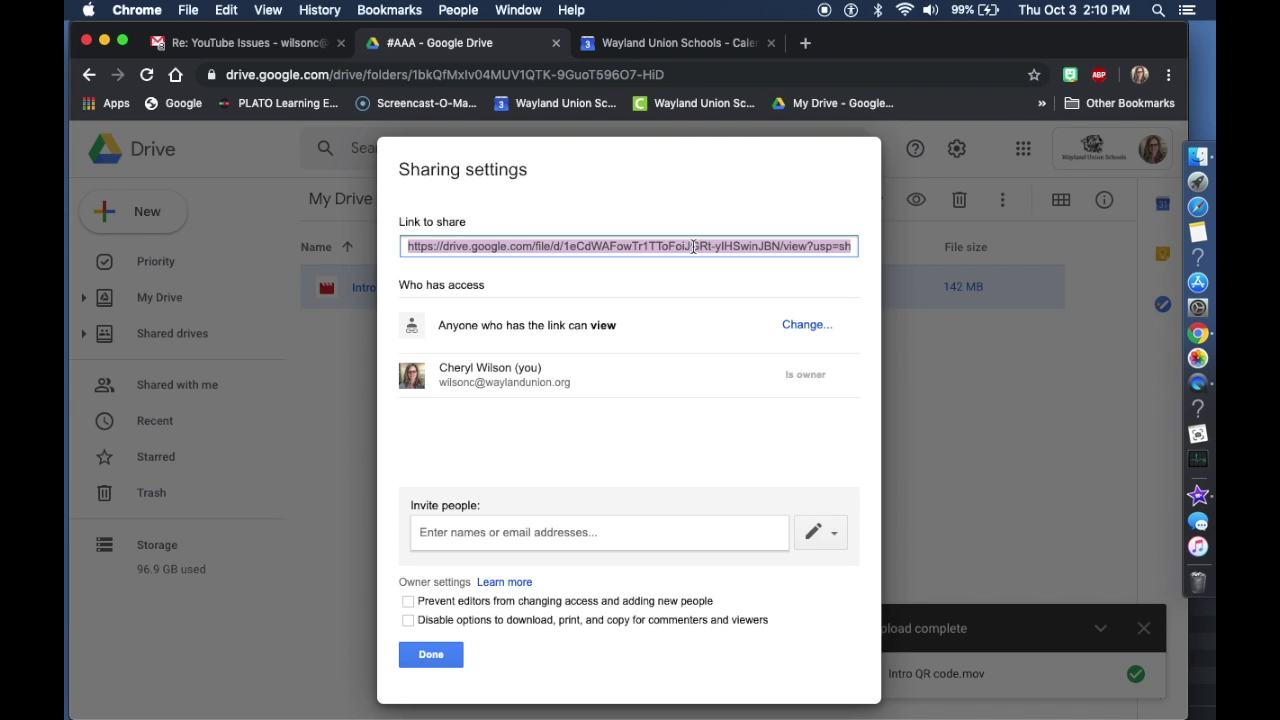
left_click(805, 43)
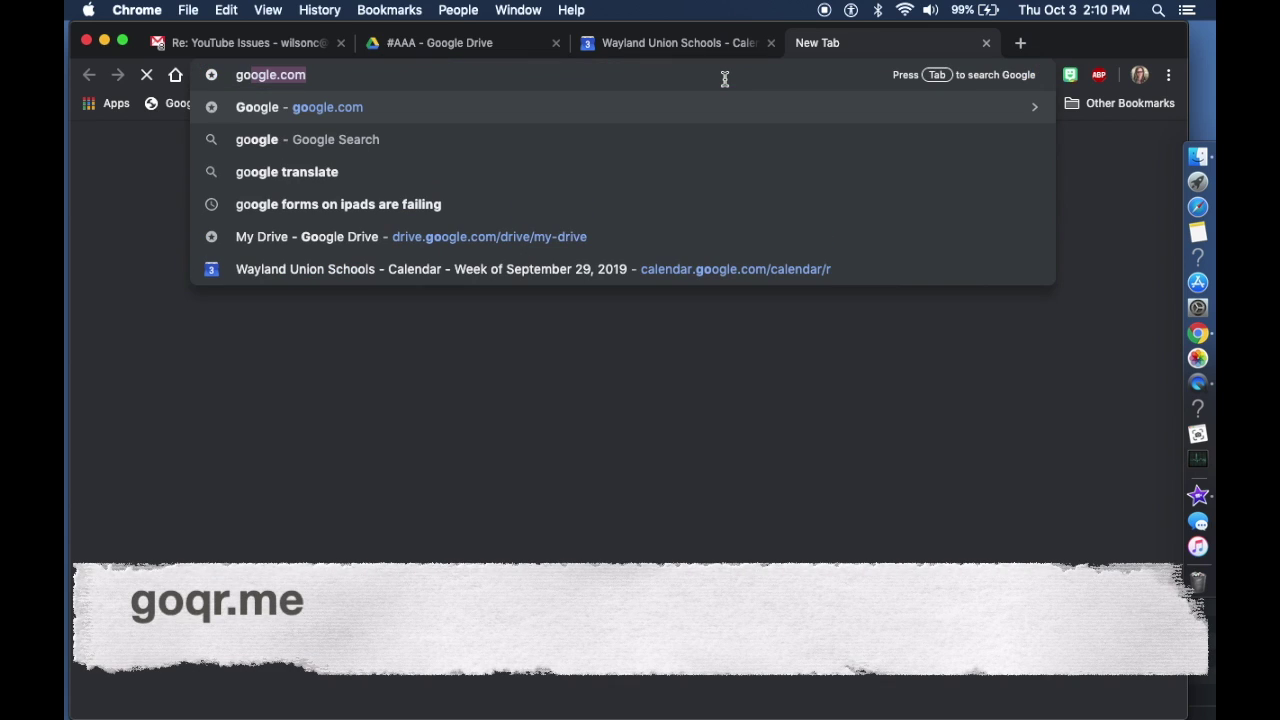
Step: Search Google for 'goqr' and open the goqr.me QR Code Generator
type("qr")
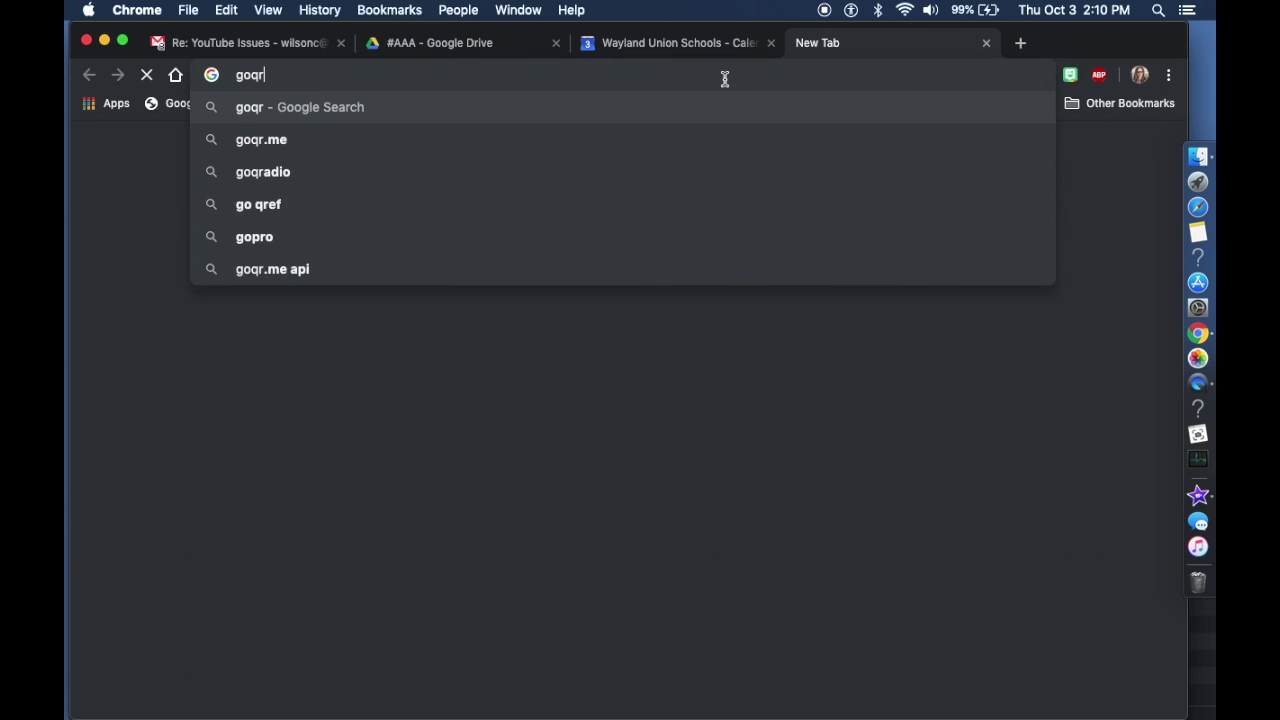
key("Return")
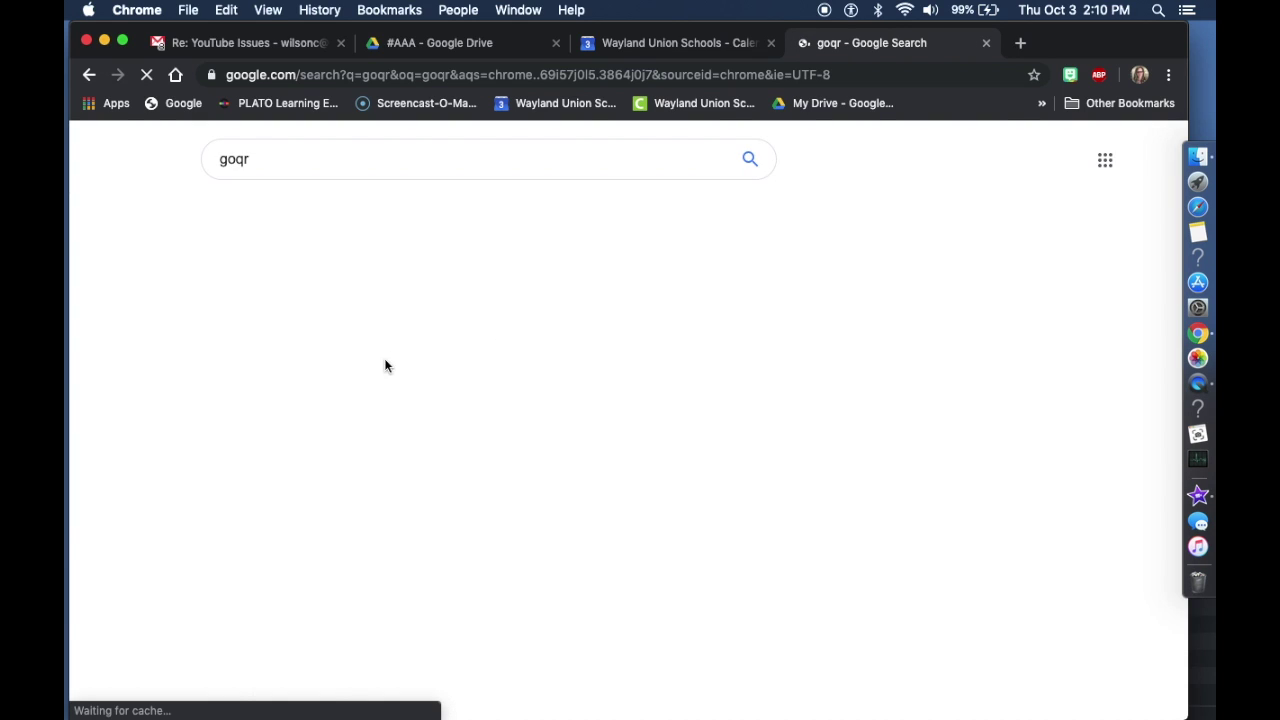
left_click(316, 292)
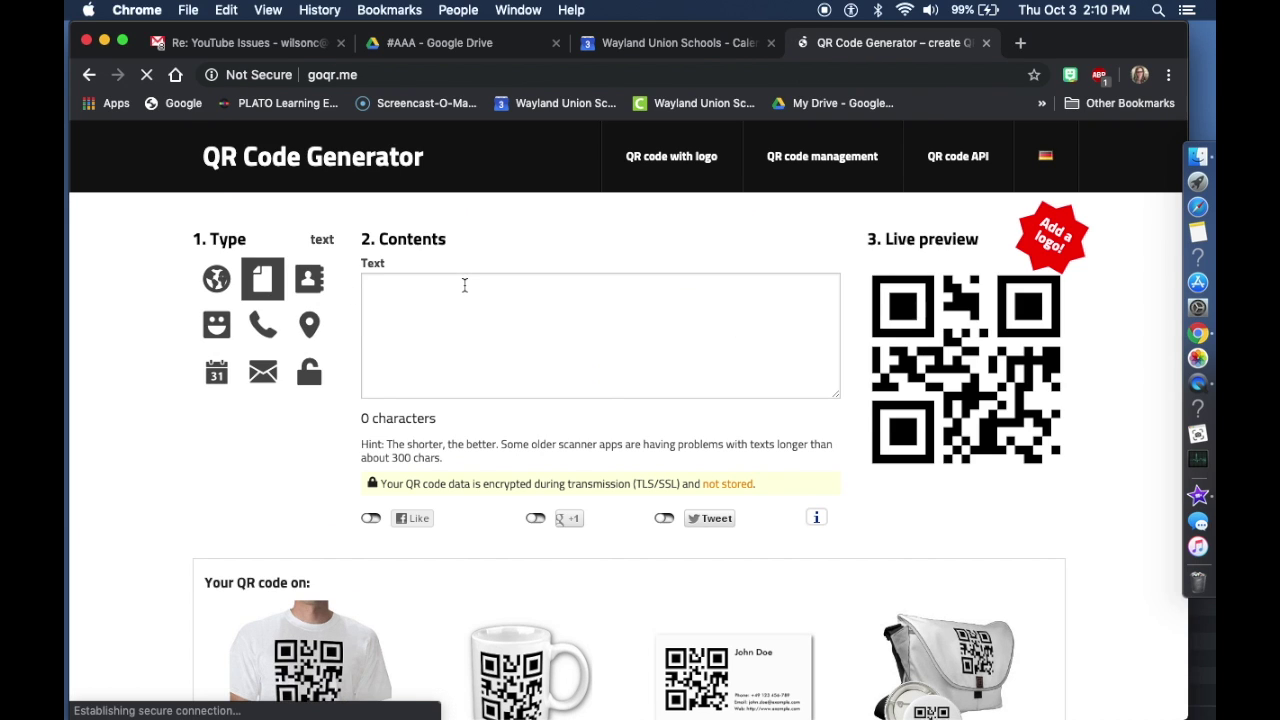
Step: Choose the URL type and paste the Drive video link as the website address
left_click(224, 287)
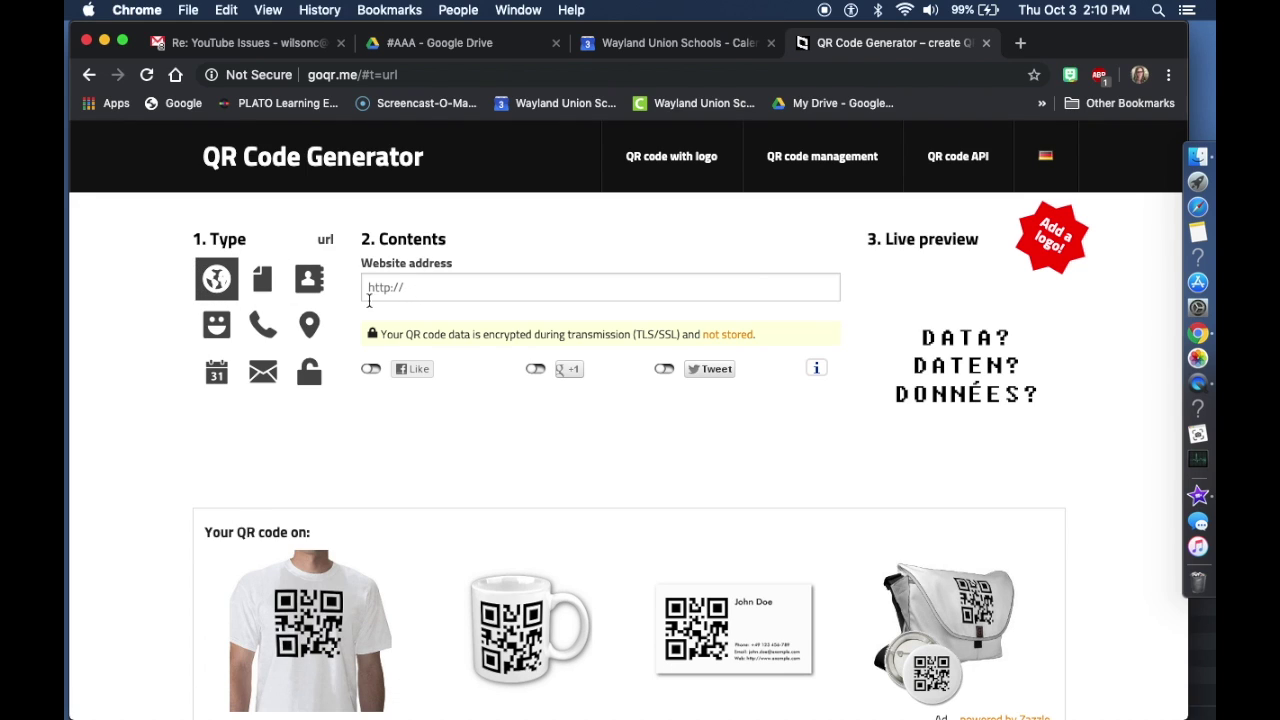
left_click(419, 288)
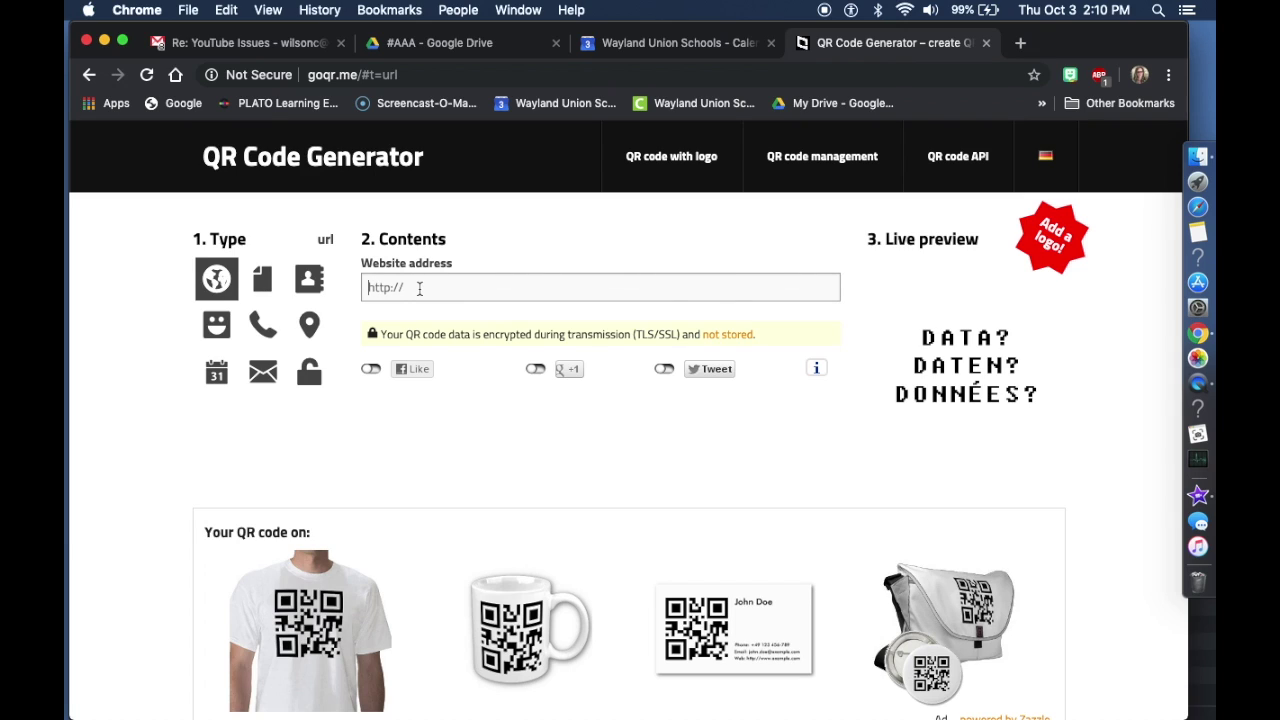
key("super+v")
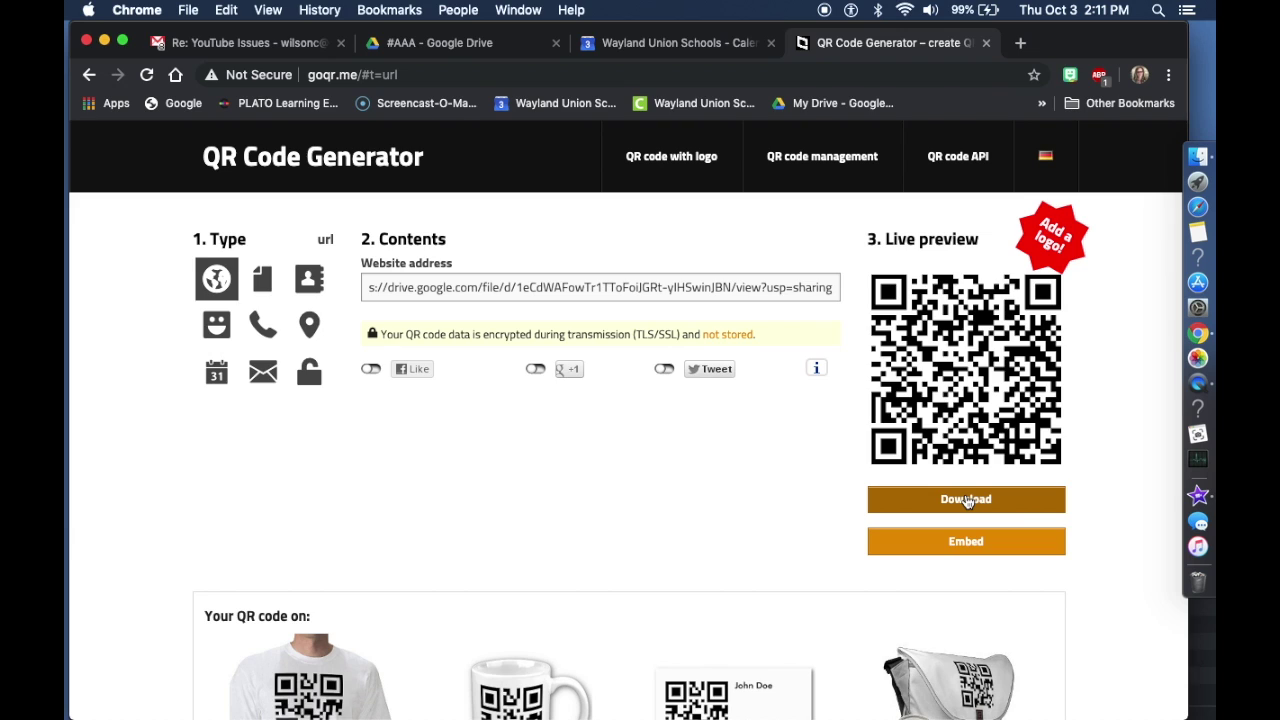
Step: Download the QR code as a JPEG, qrcode.jpeg, and dismiss the dialog and recommendation popup
left_click(966, 500)
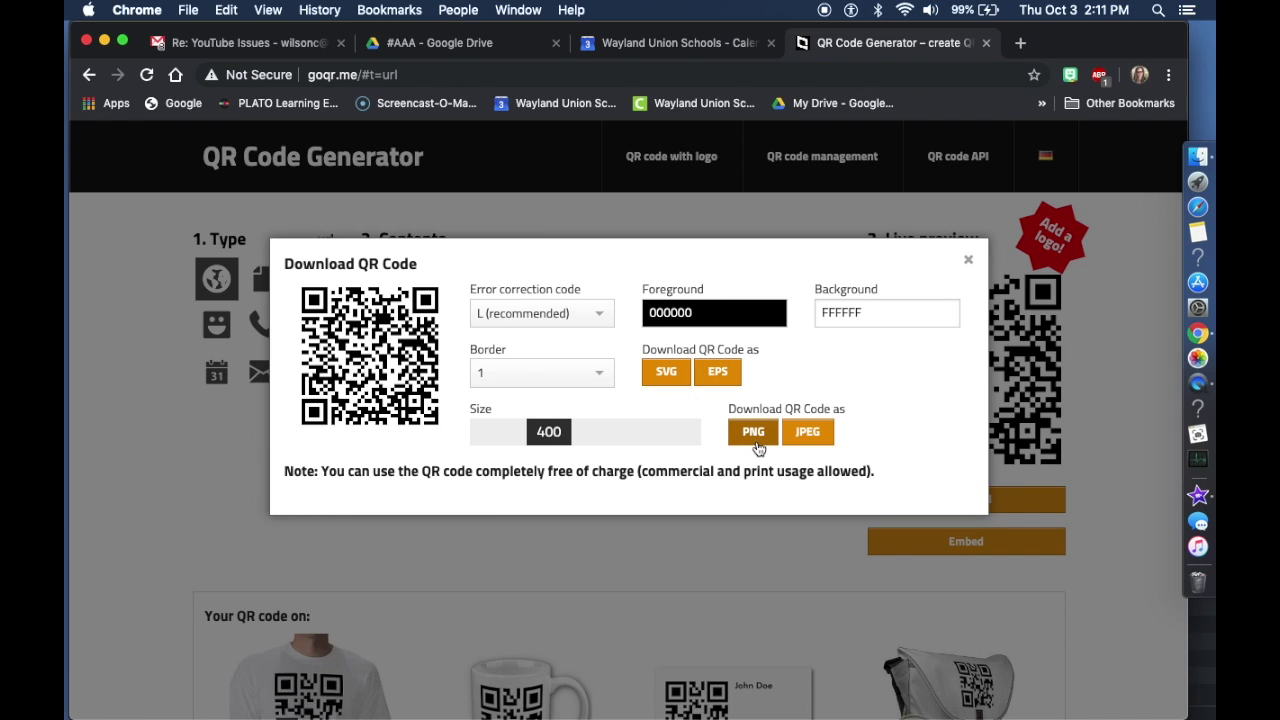
left_click(814, 441)
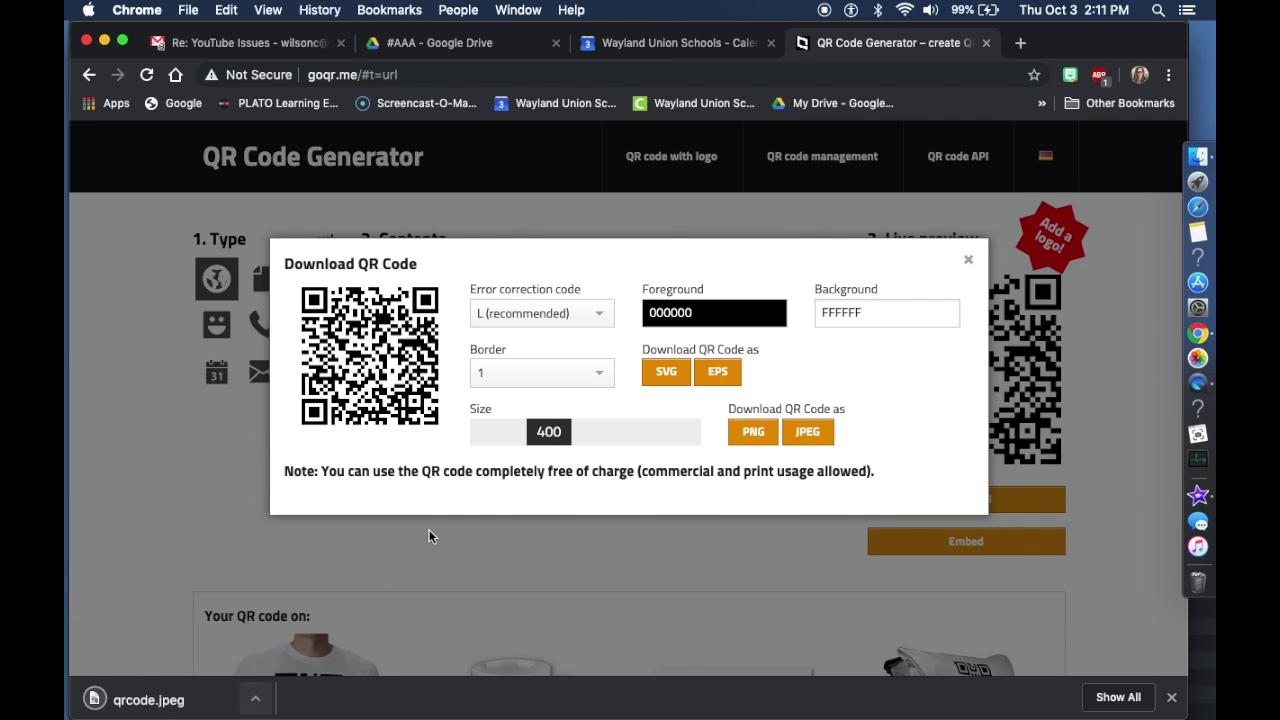
left_click(968, 262)
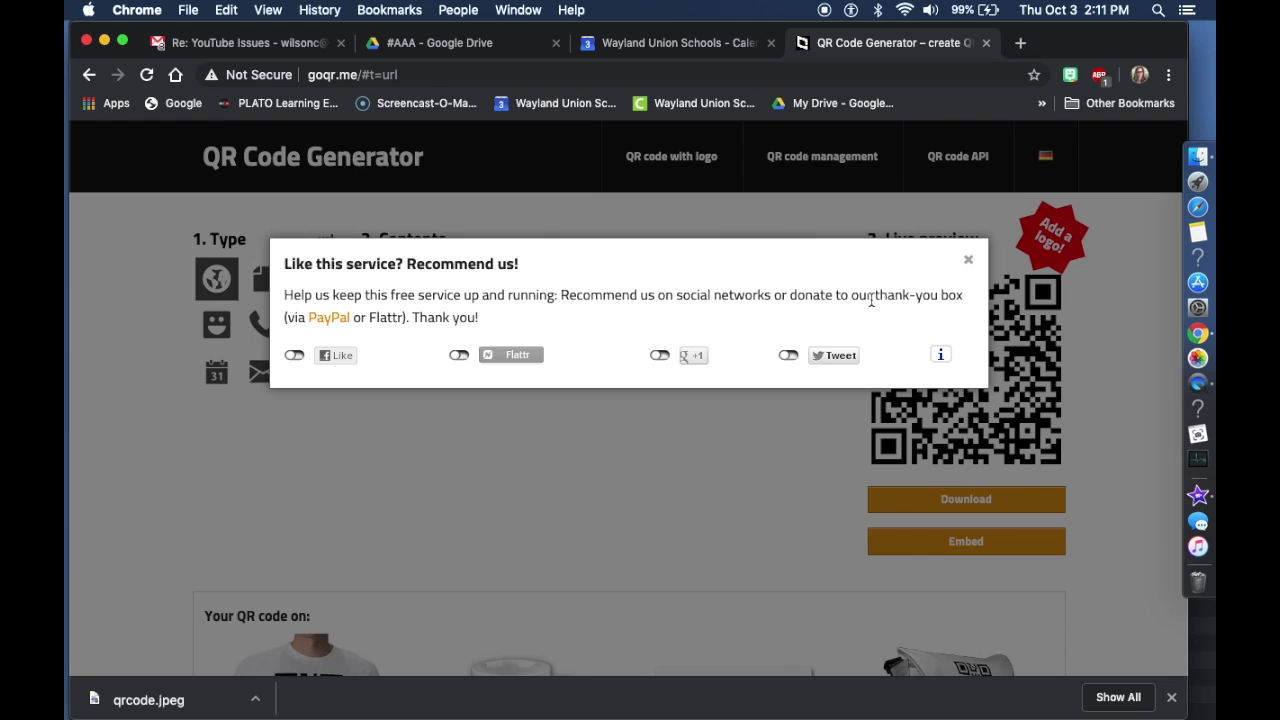
left_click(968, 262)
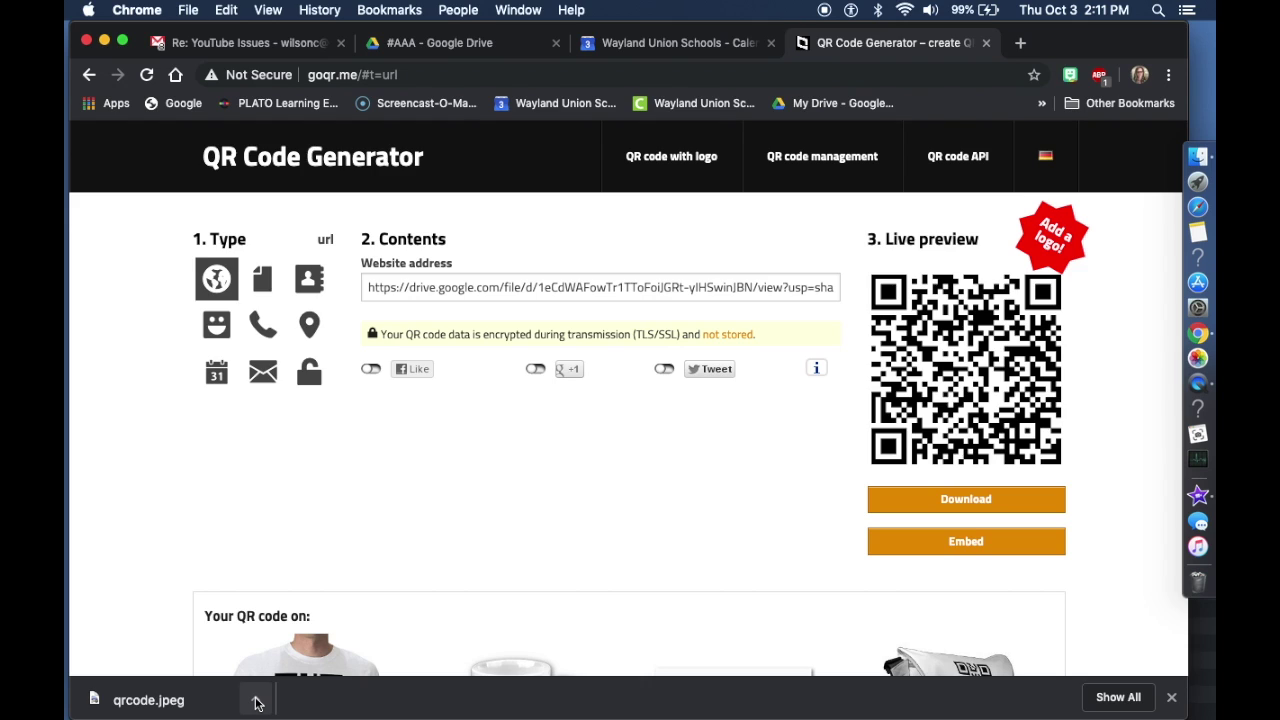
left_click(256, 703)
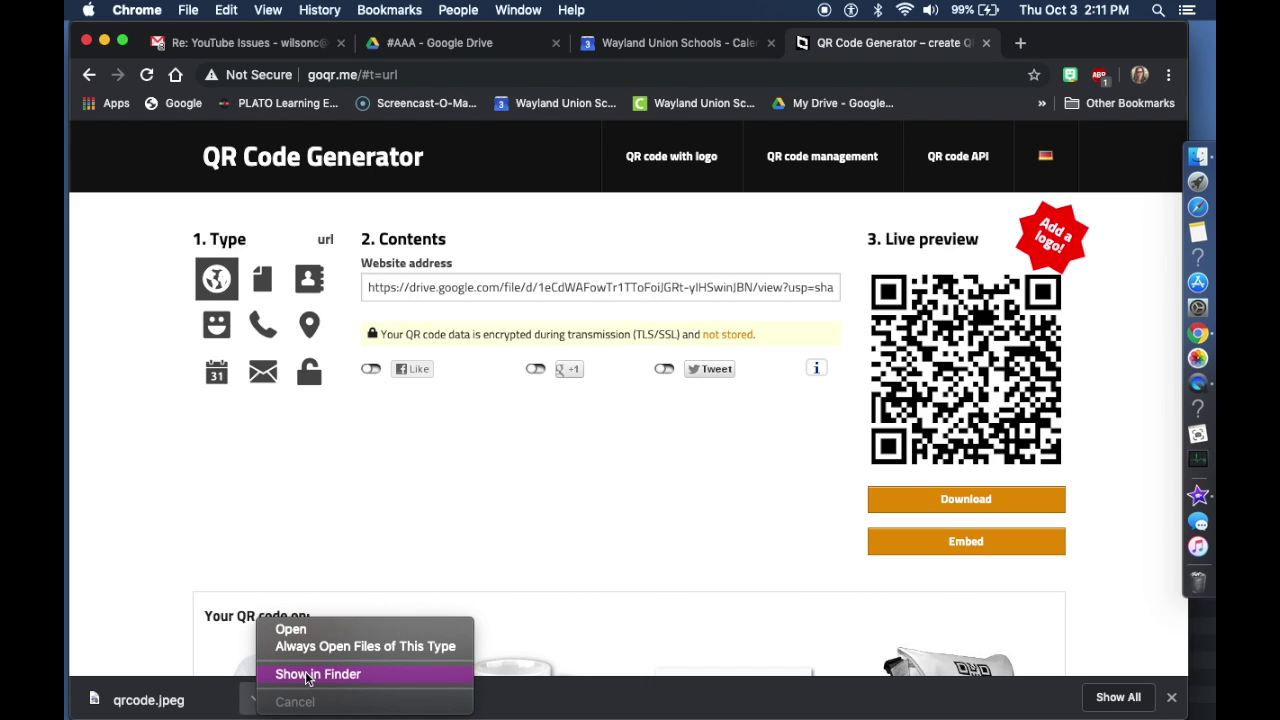
Step: Open qrcode.jpeg in Preview from the download item's menu
left_click(291, 630)
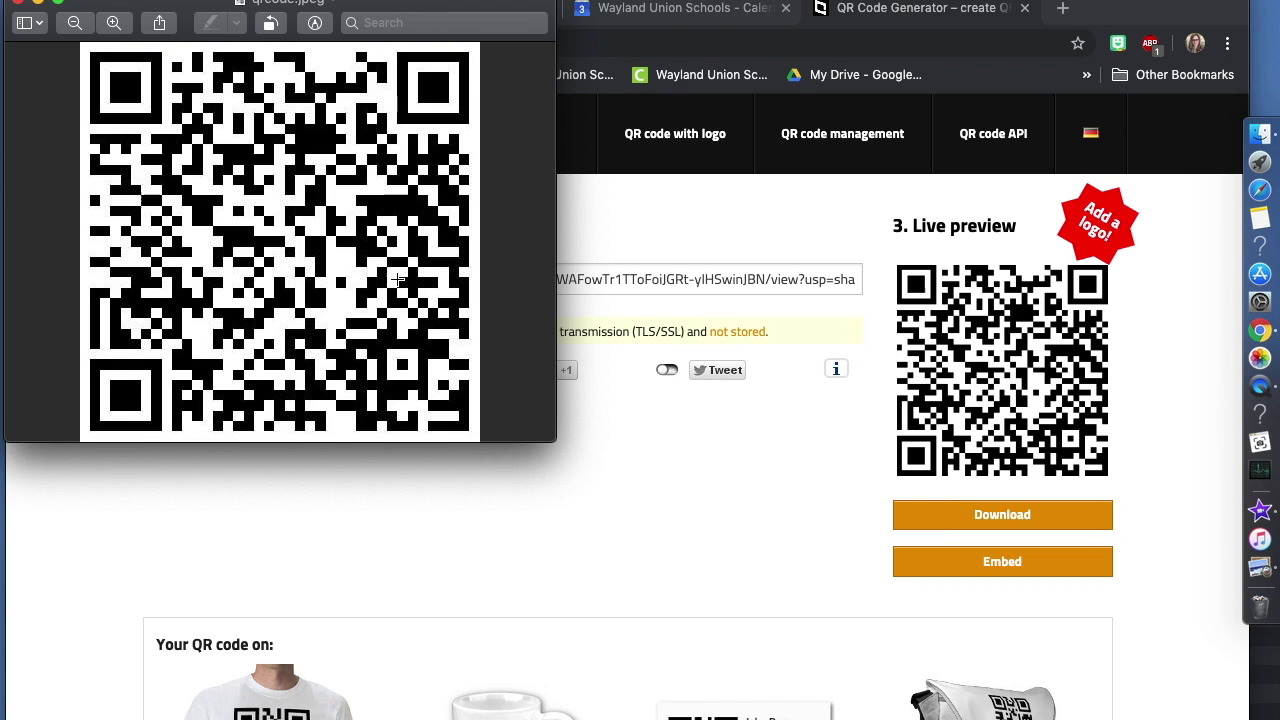